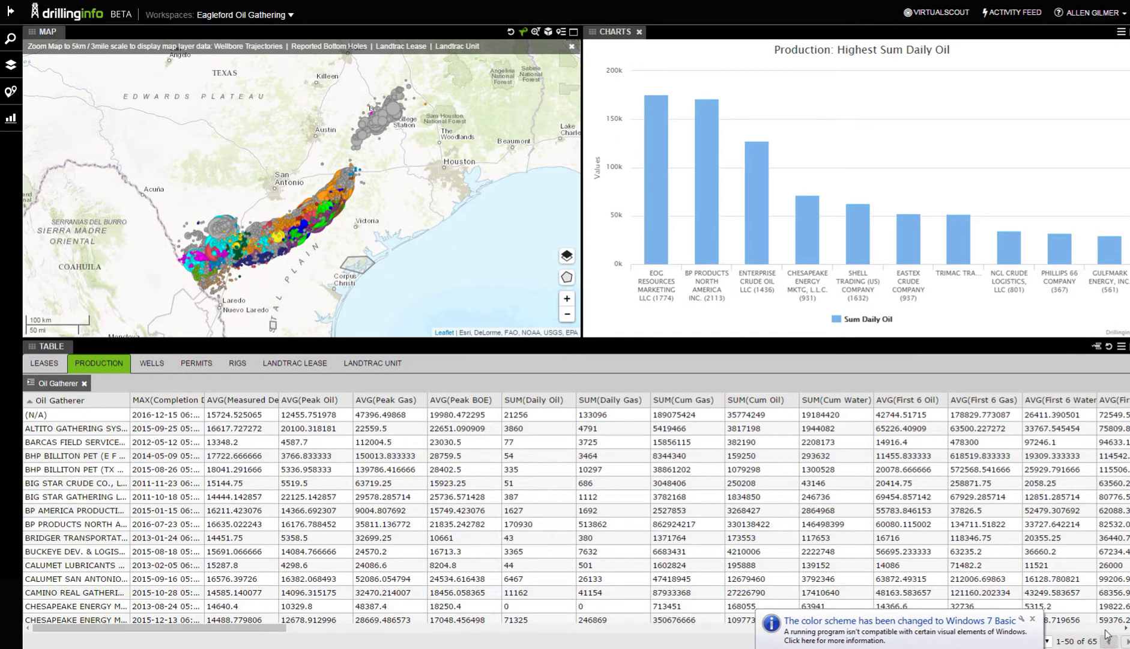
# Step: Dismiss the Windows colour-scheme notice in the bottom-right corner
pyautogui.click(1032, 620)
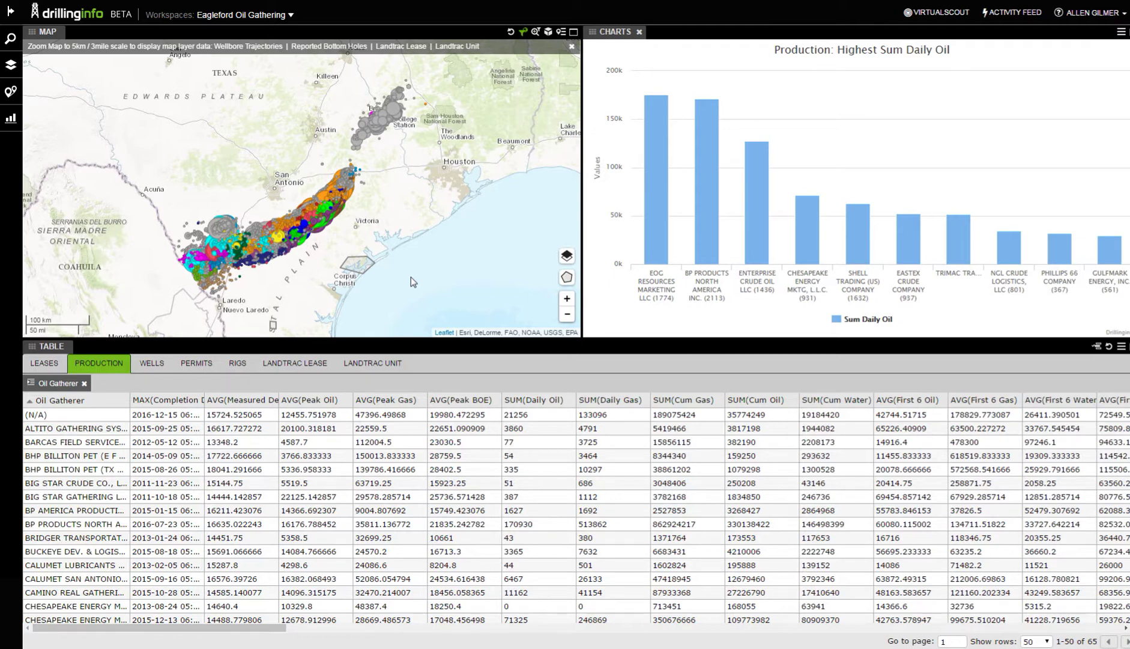
pyautogui.click(9, 43)
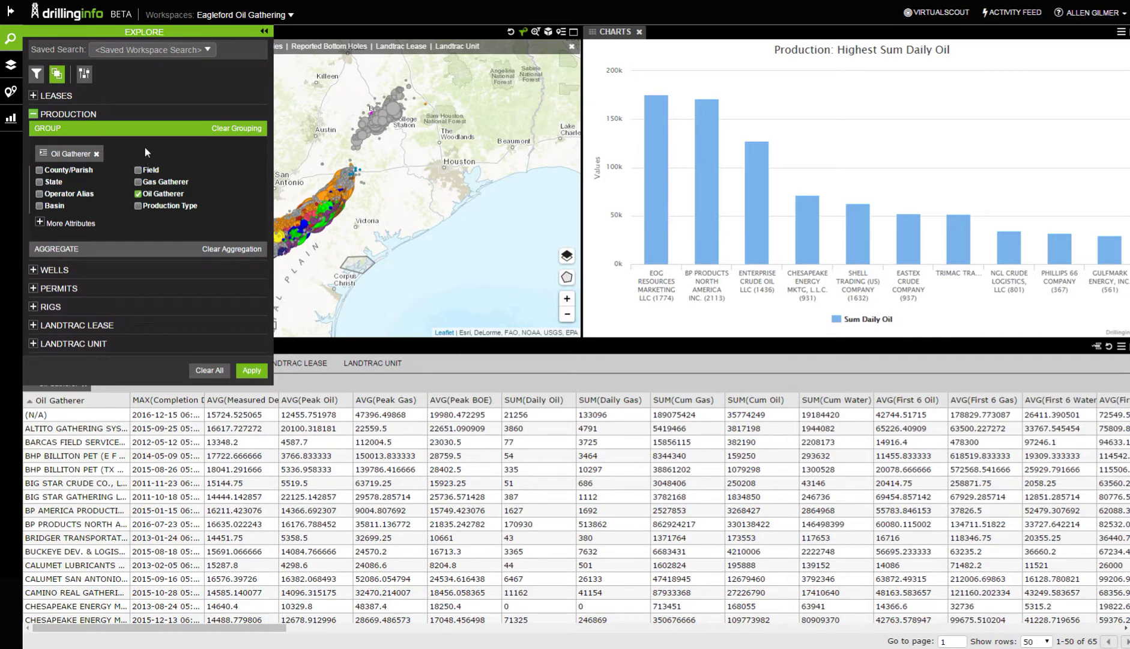
pyautogui.click(268, 32)
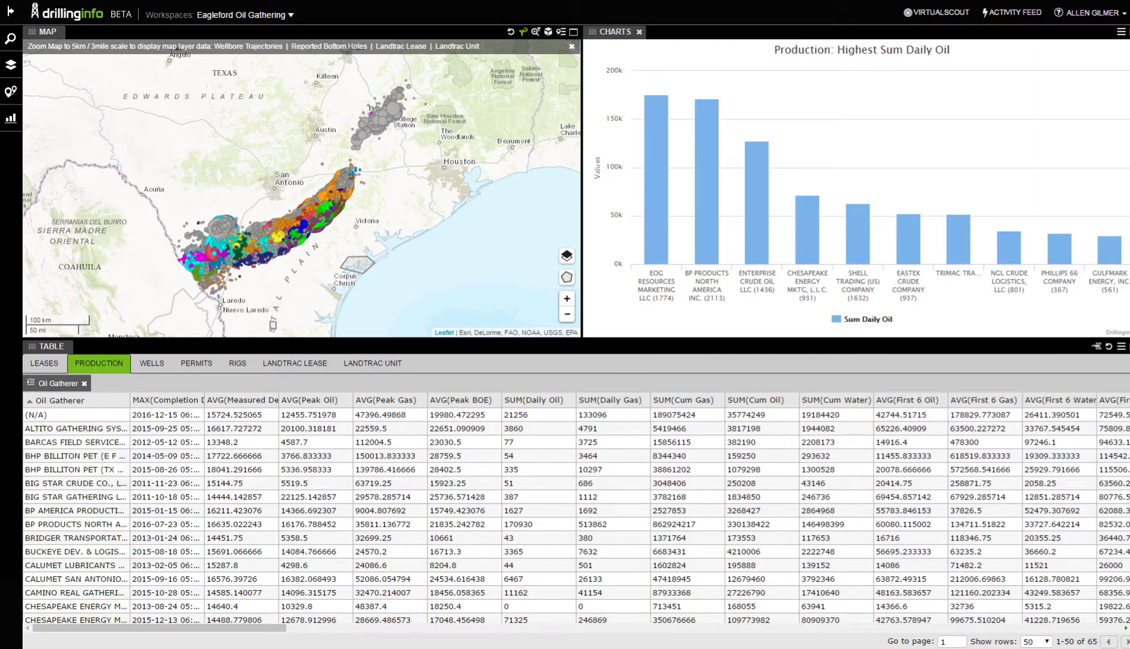
pyautogui.click(12, 43)
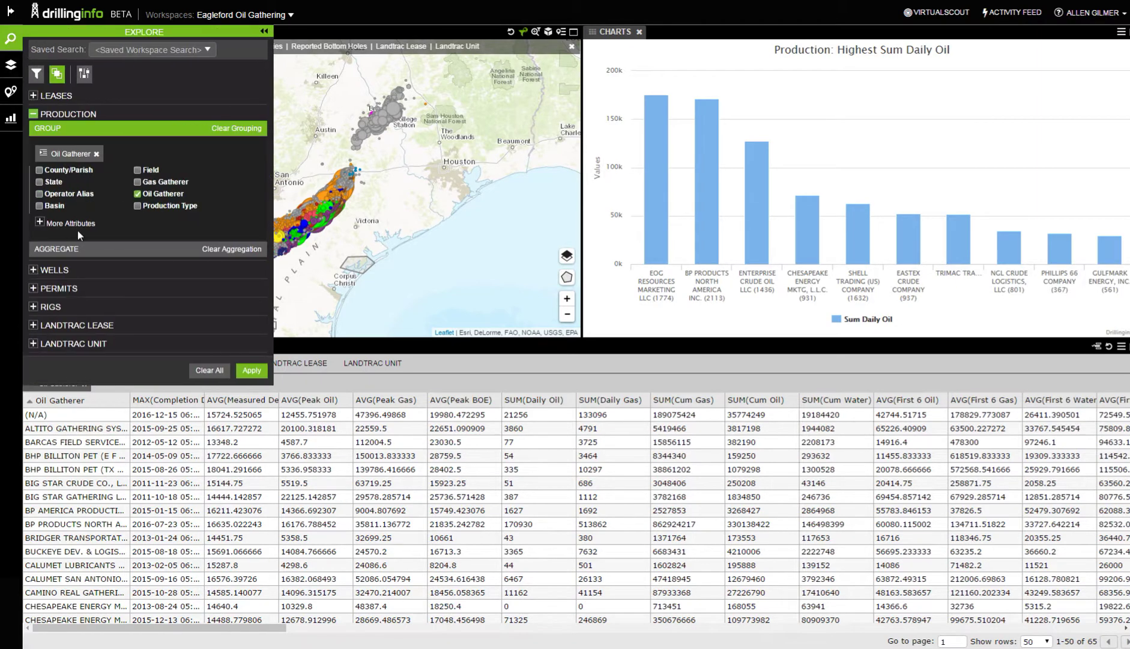
pyautogui.click(11, 39)
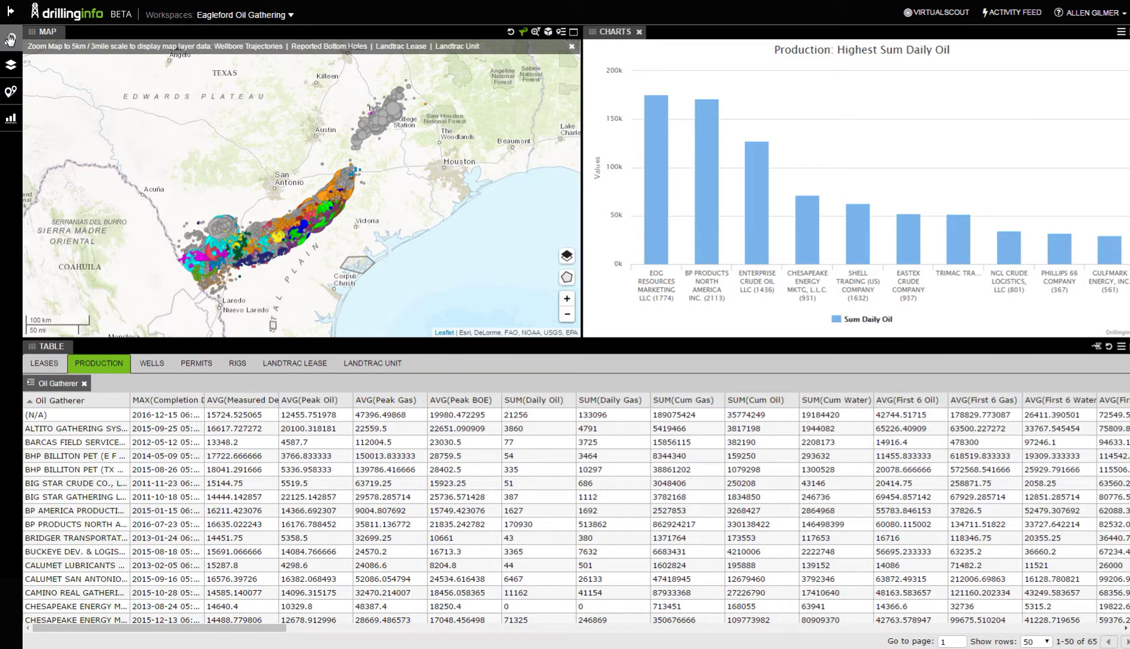
pyautogui.click(11, 91)
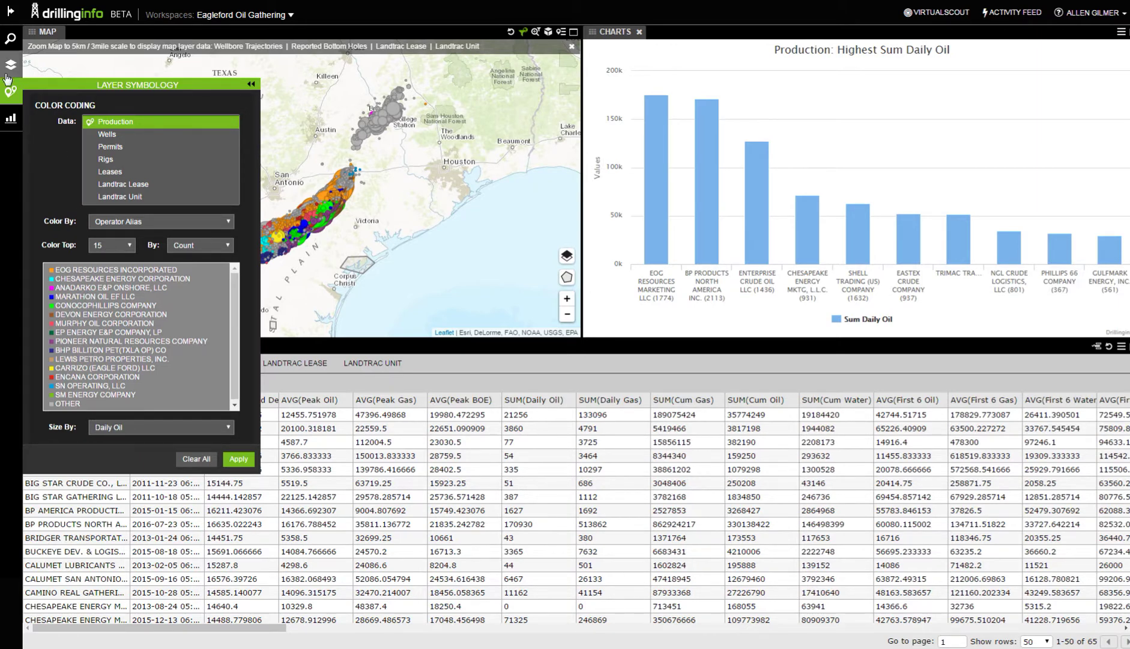
pyautogui.click(8, 96)
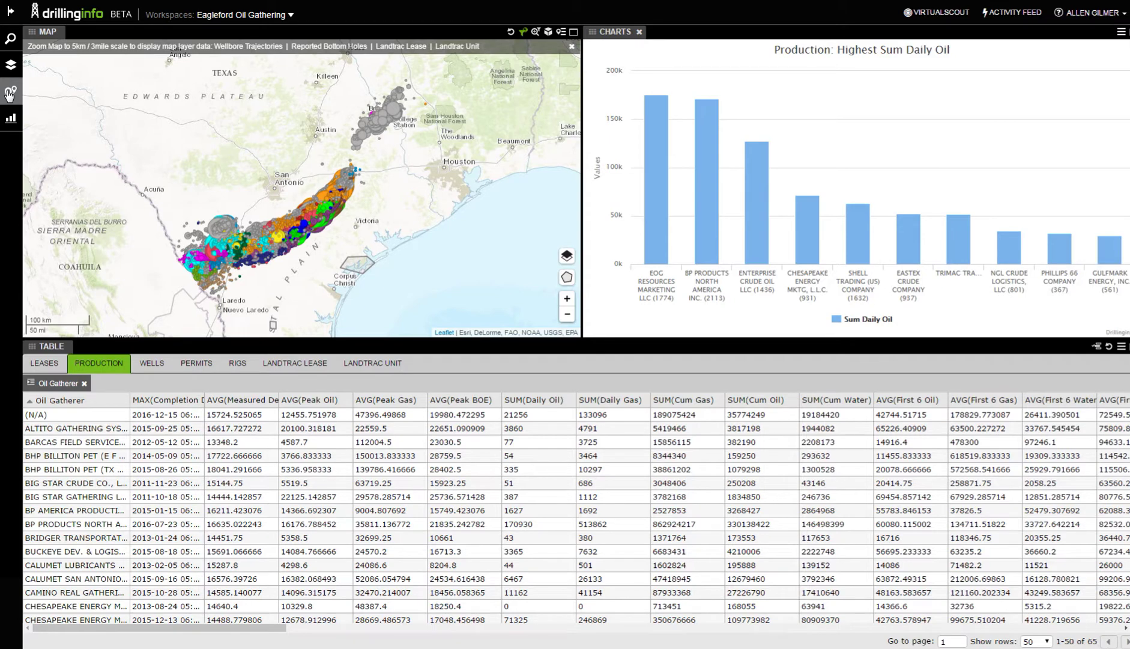
pyautogui.click(11, 120)
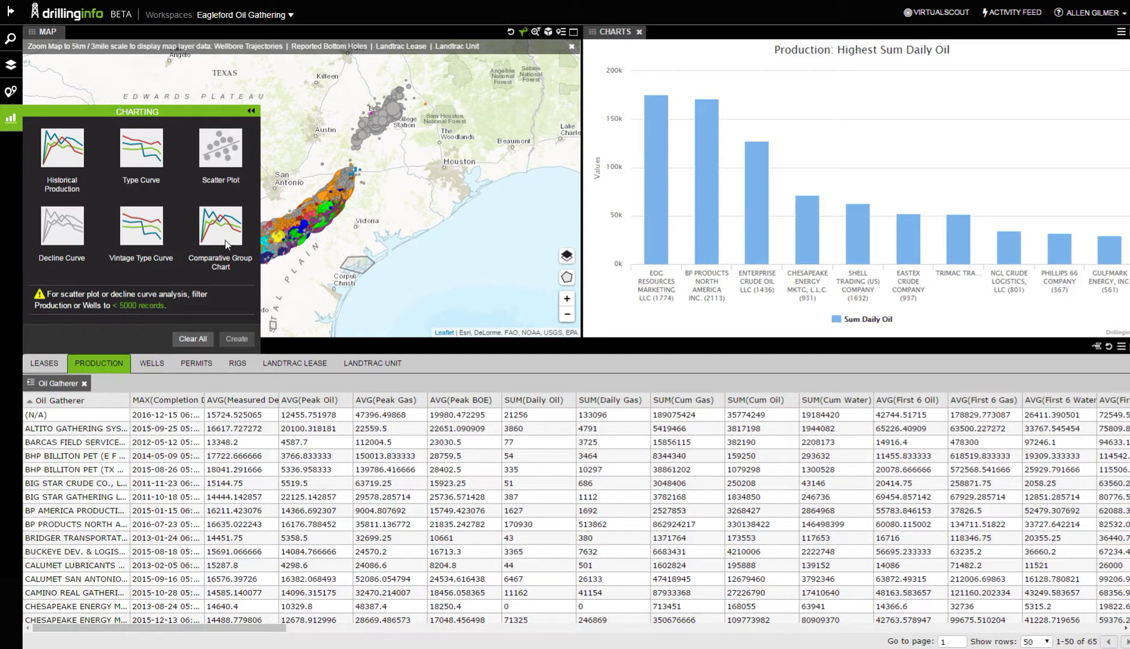
# Step: Build a comparative group chart of the top 10 oil gatherers by Peak Oil
pyautogui.click(227, 244)
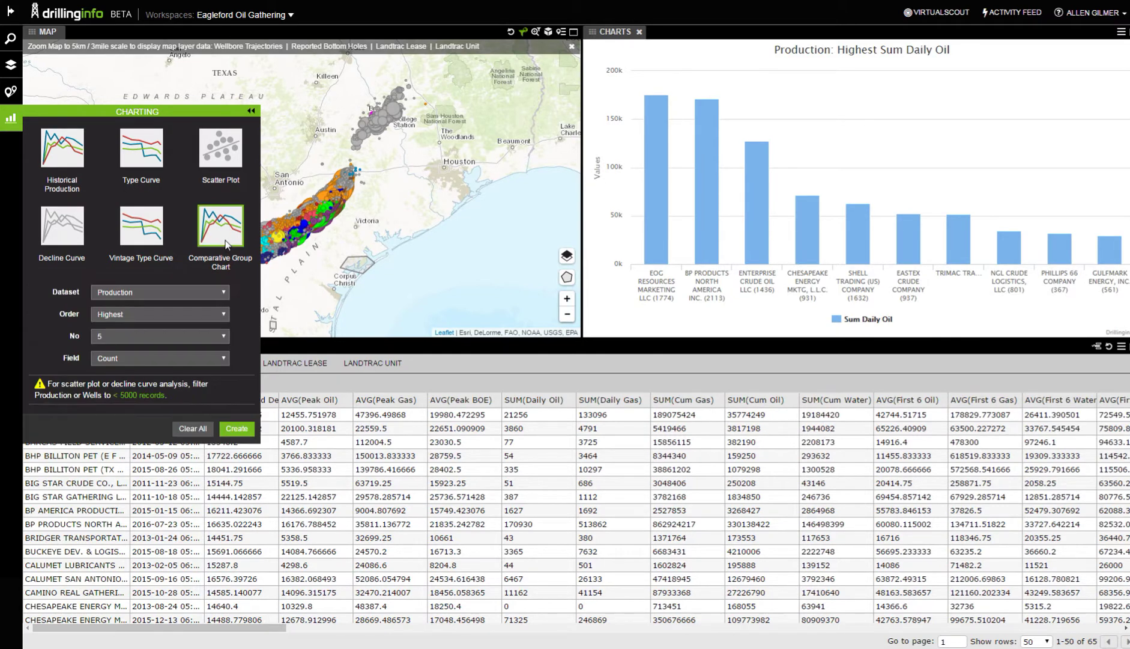
pyautogui.click(224, 337)
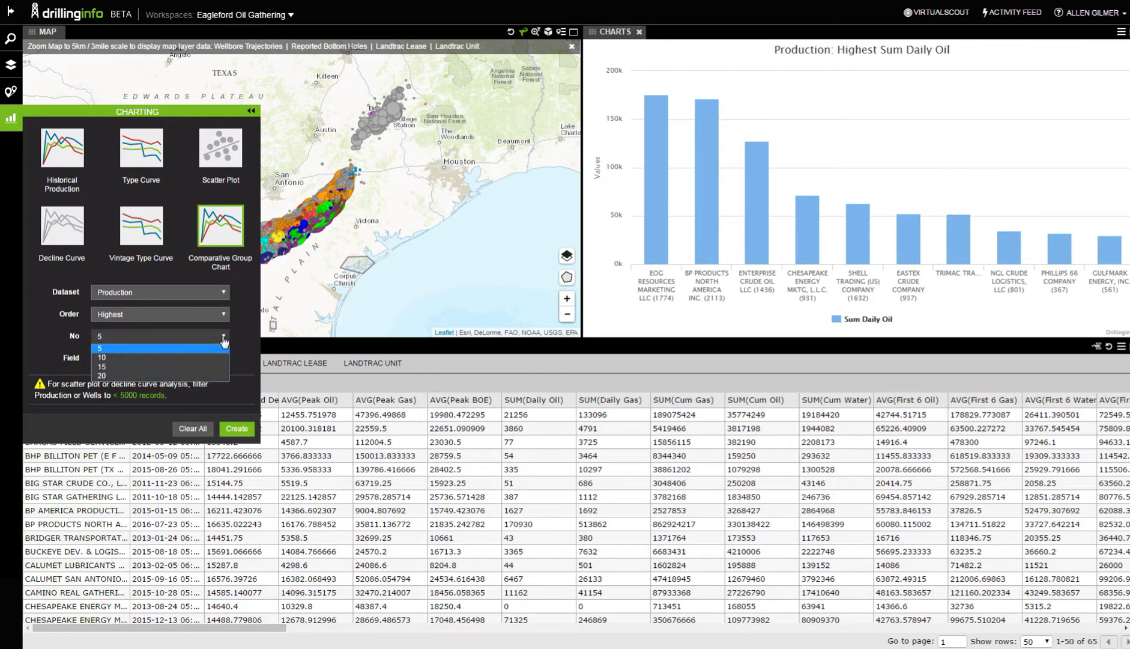
pyautogui.click(194, 357)
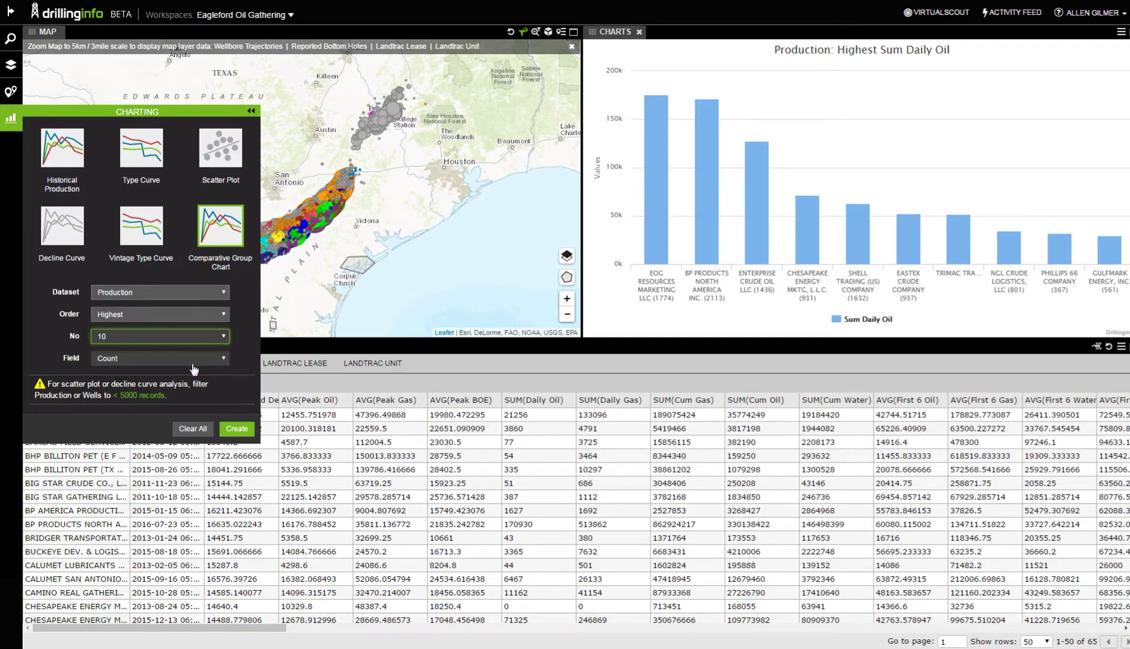
pyautogui.click(223, 359)
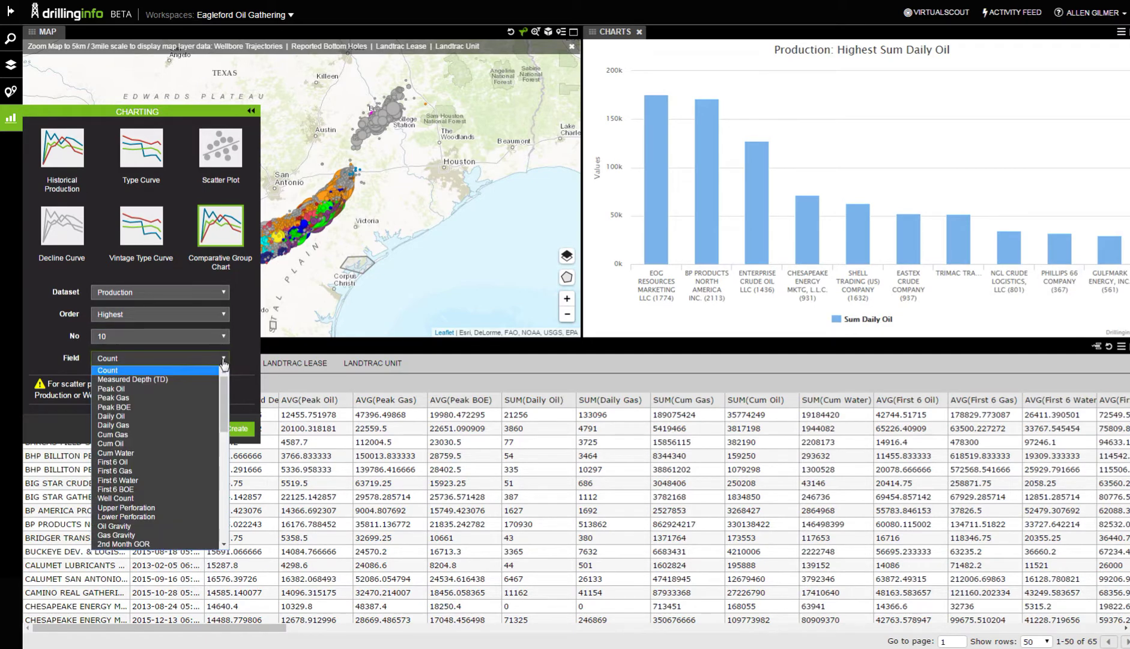
pyautogui.click(193, 388)
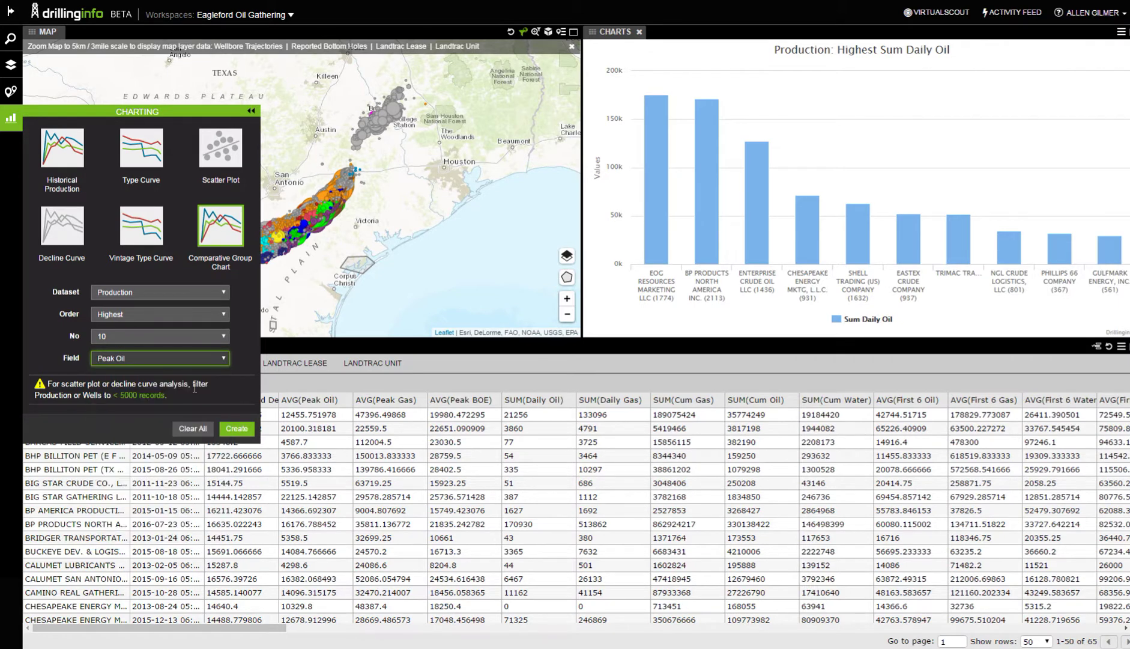
pyautogui.click(236, 428)
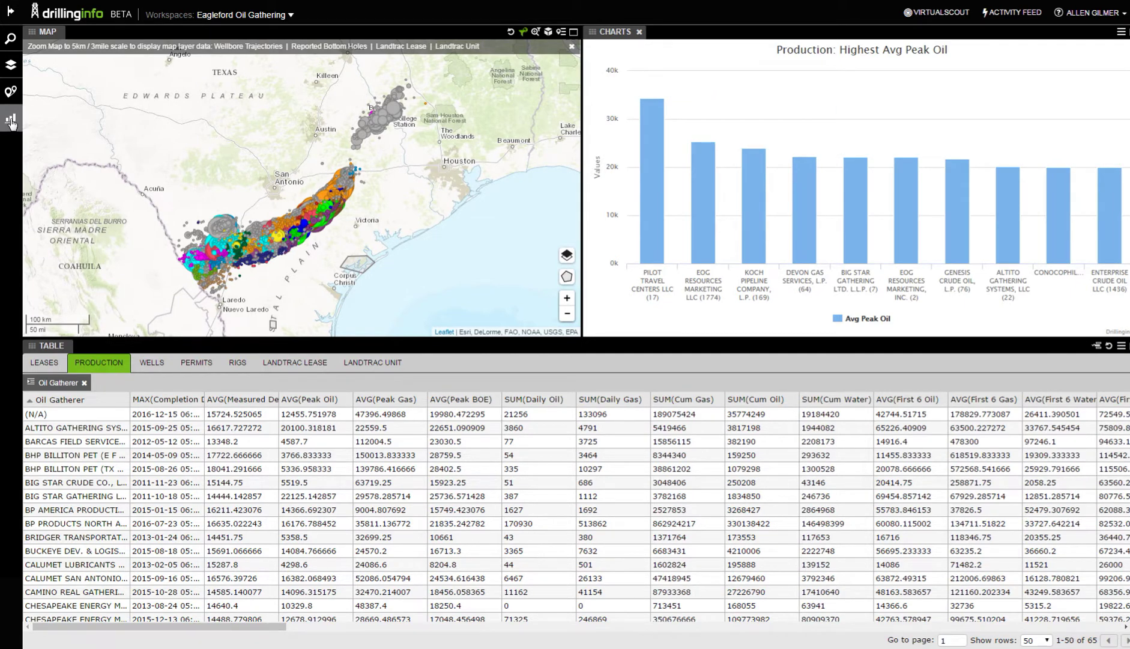
pyautogui.click(12, 120)
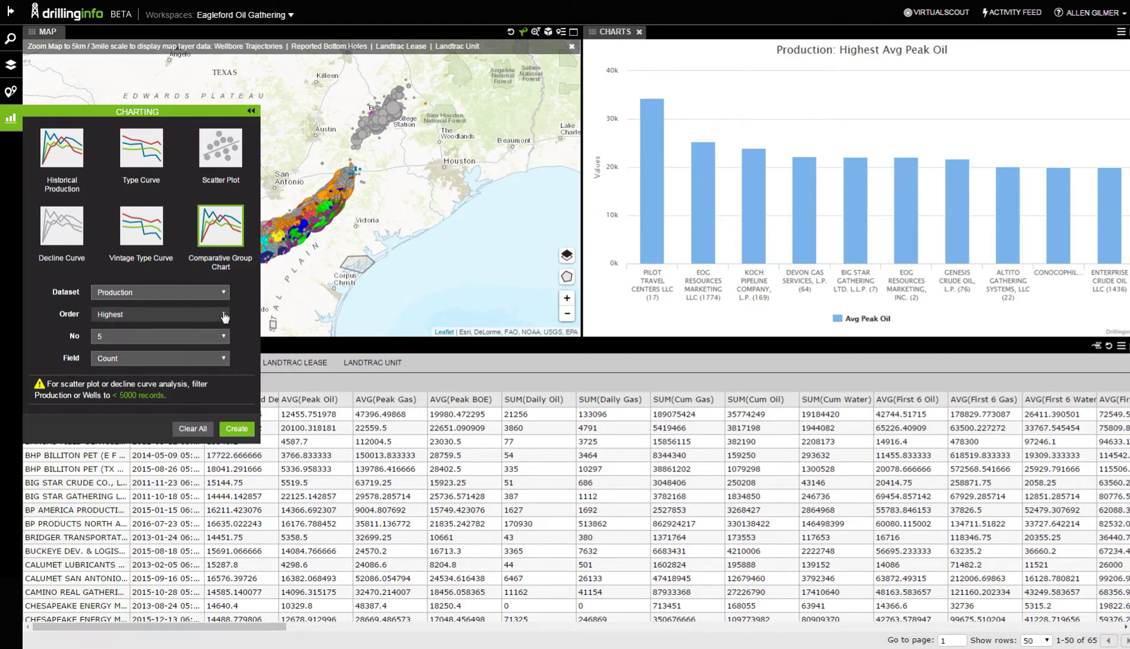
# Step: Rebuild the comparative group chart with the top 5 gatherers compared by Daily Oil
pyautogui.click(225, 360)
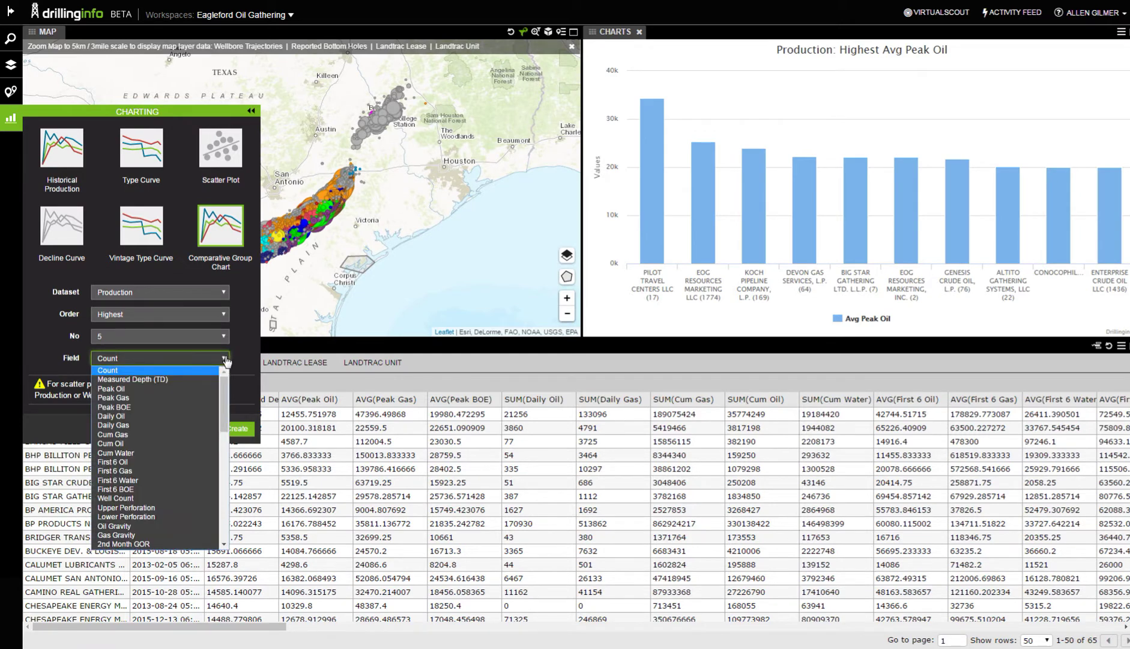
pyautogui.click(192, 415)
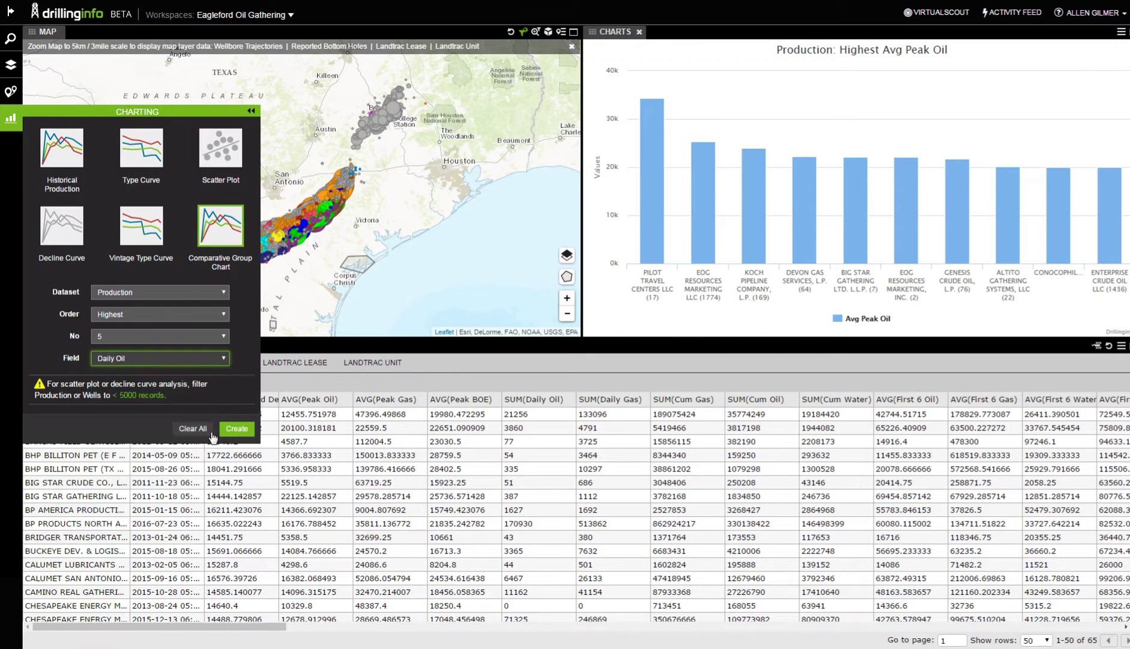
pyautogui.click(237, 429)
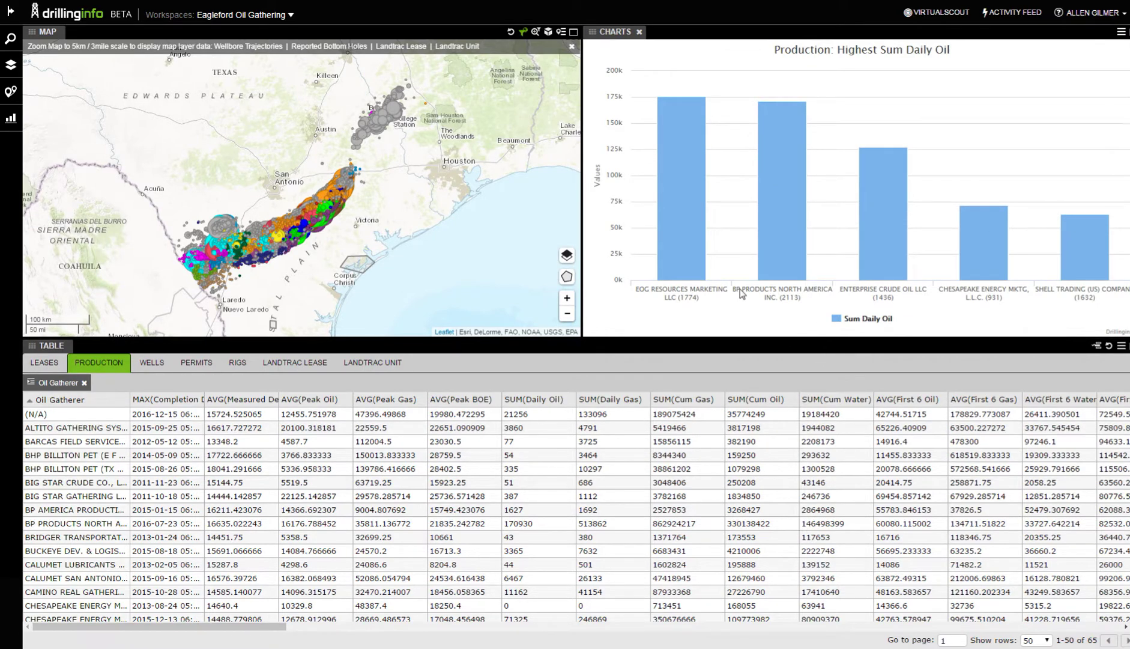
# Step: Zoom the map in to the area around Falls City
pyautogui.moveTo(1092, 272)
pyautogui.moveTo(287, 206); pyautogui.dragTo(314, 235)
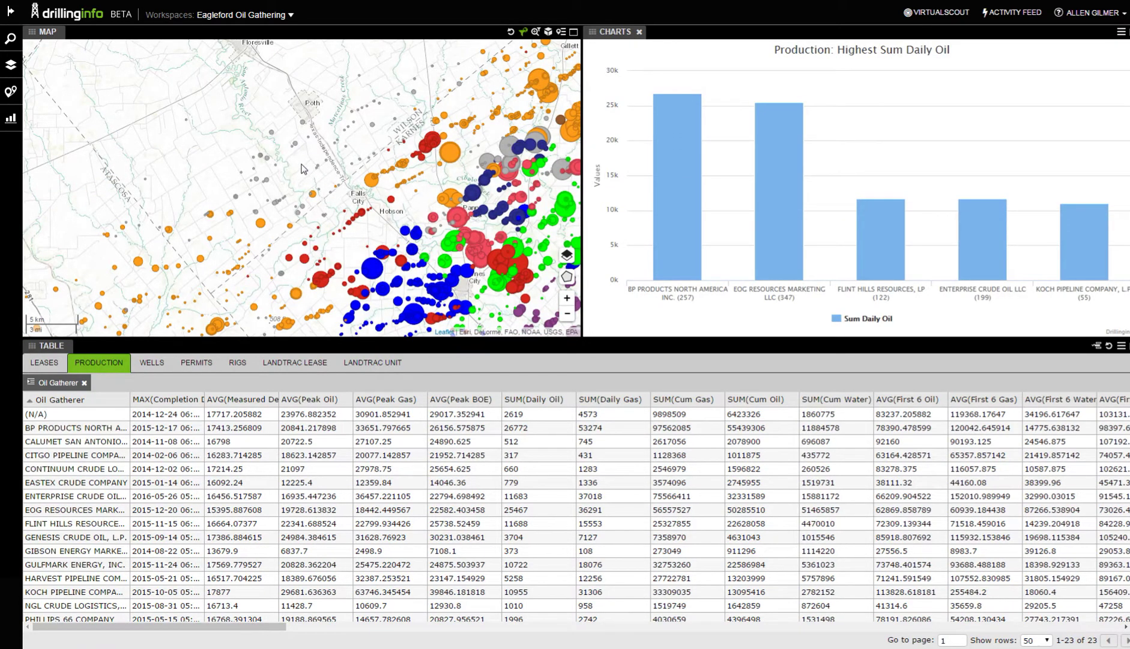
pyautogui.moveTo(304, 170); pyautogui.dragTo(365, 226)
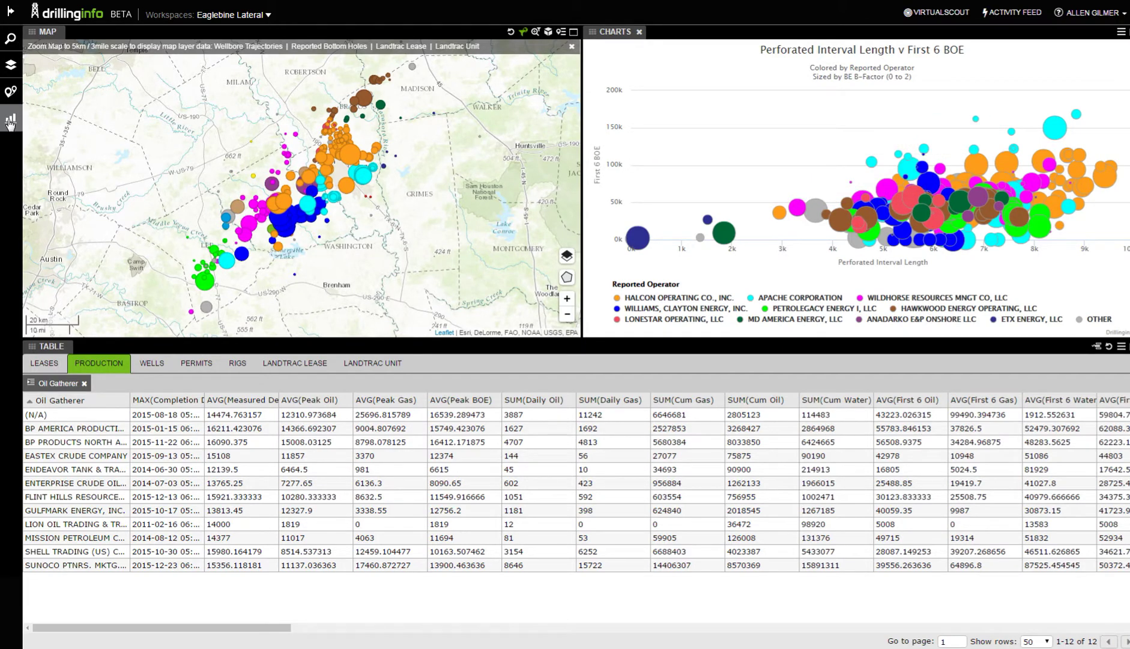
# Step: Hide WILLIAMS, CLAYTON ENERGY, INC. from the lateral-length scatter via its legend entry
pyautogui.click(10, 120)
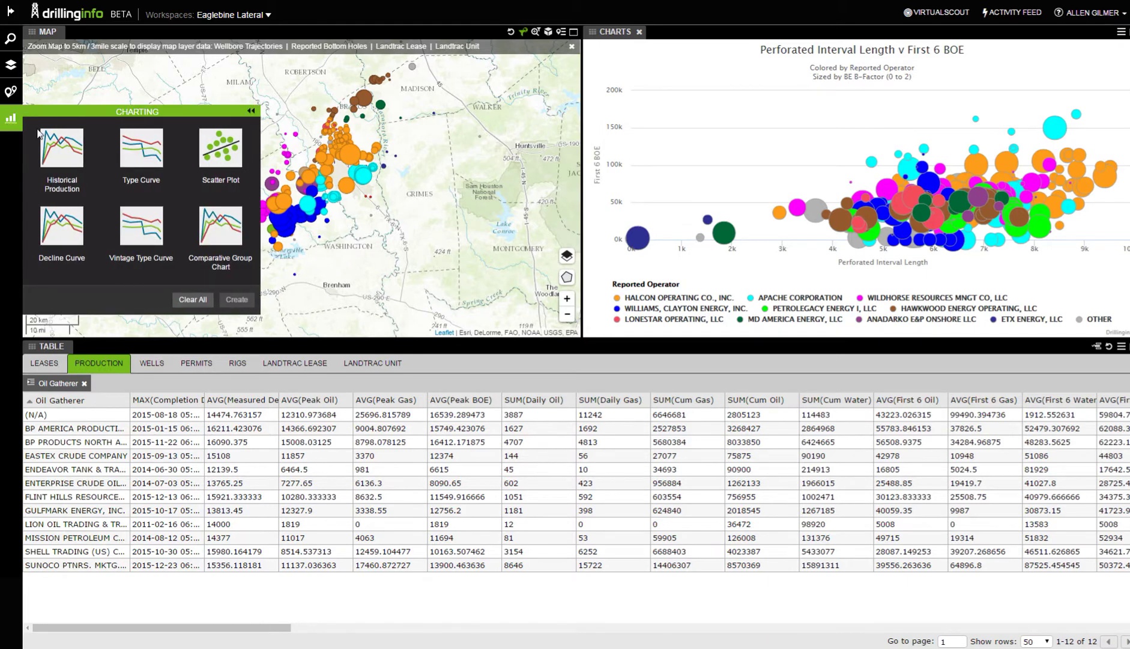
pyautogui.click(10, 120)
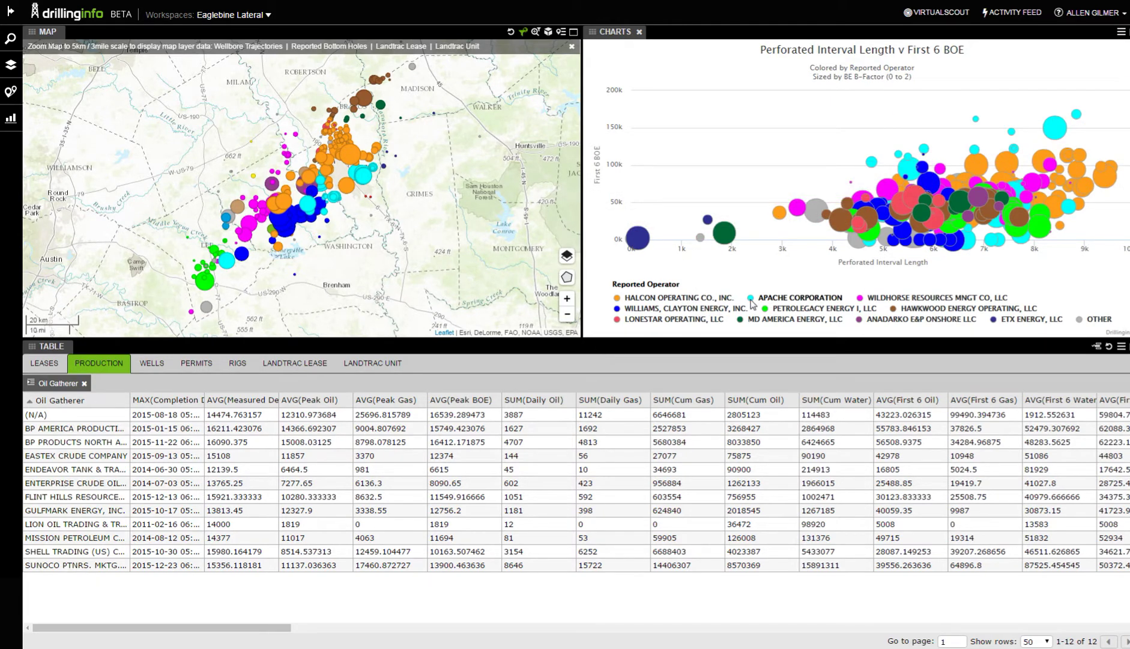
pyautogui.click(622, 308)
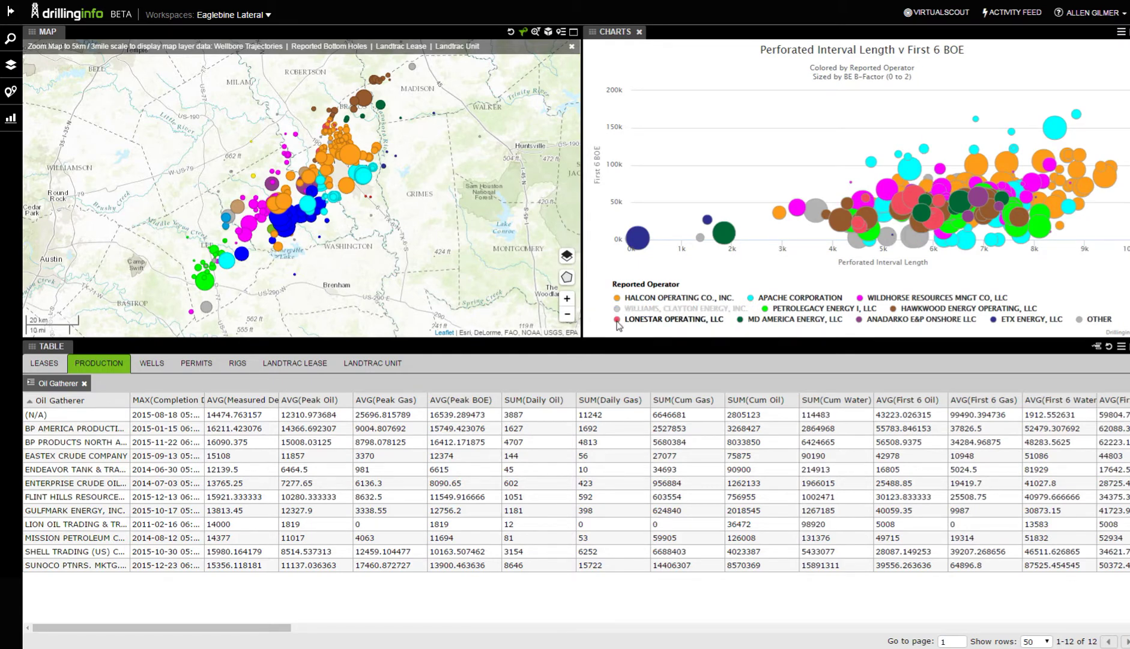
# Step: Hide Lonestar, MD America, Petrolegacy, WildHorse, Hawkwood, Anadarko, ETX, Other and Apache, leaving only Halcon
pyautogui.click(618, 323)
pyautogui.click(749, 322)
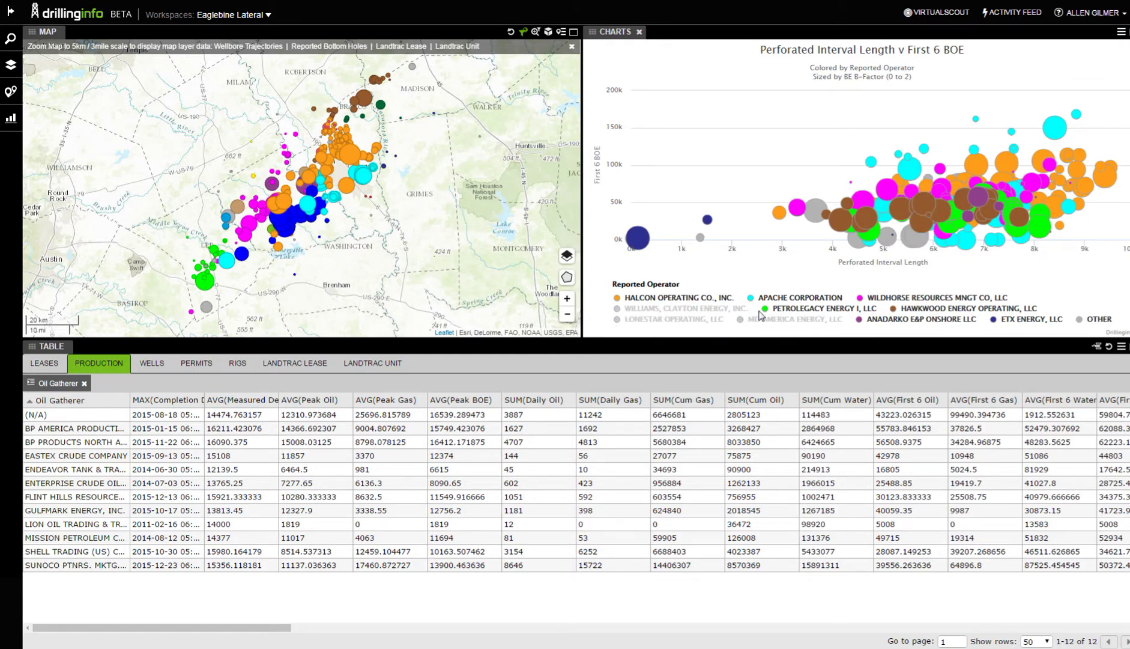
pyautogui.click(768, 308)
pyautogui.click(862, 298)
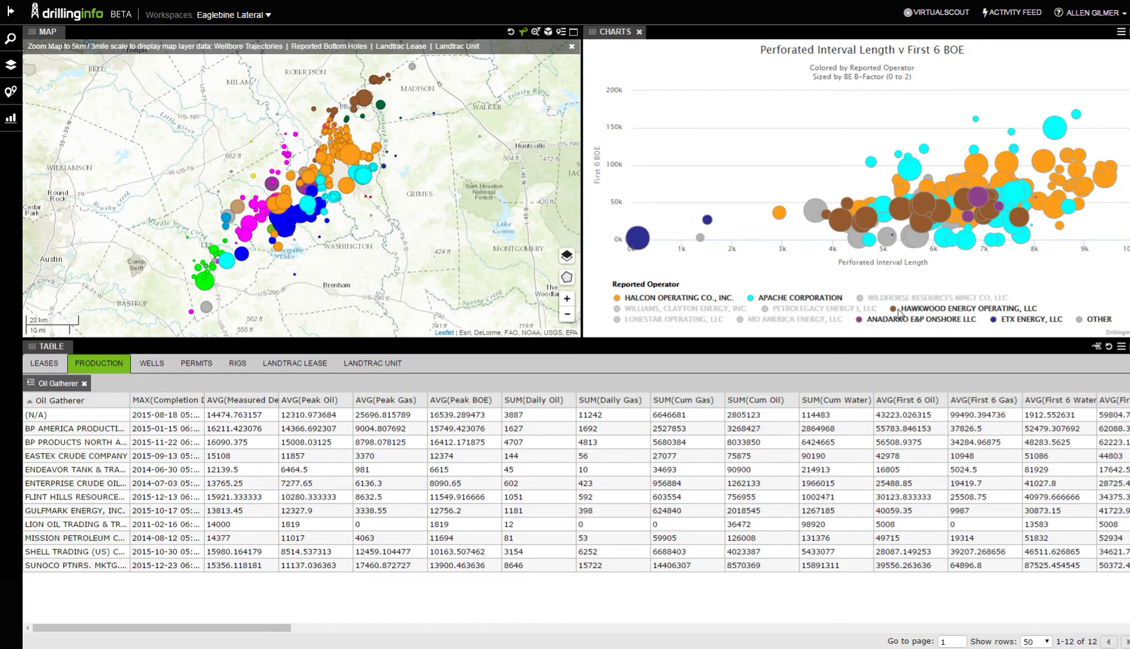
pyautogui.click(895, 309)
pyautogui.click(859, 321)
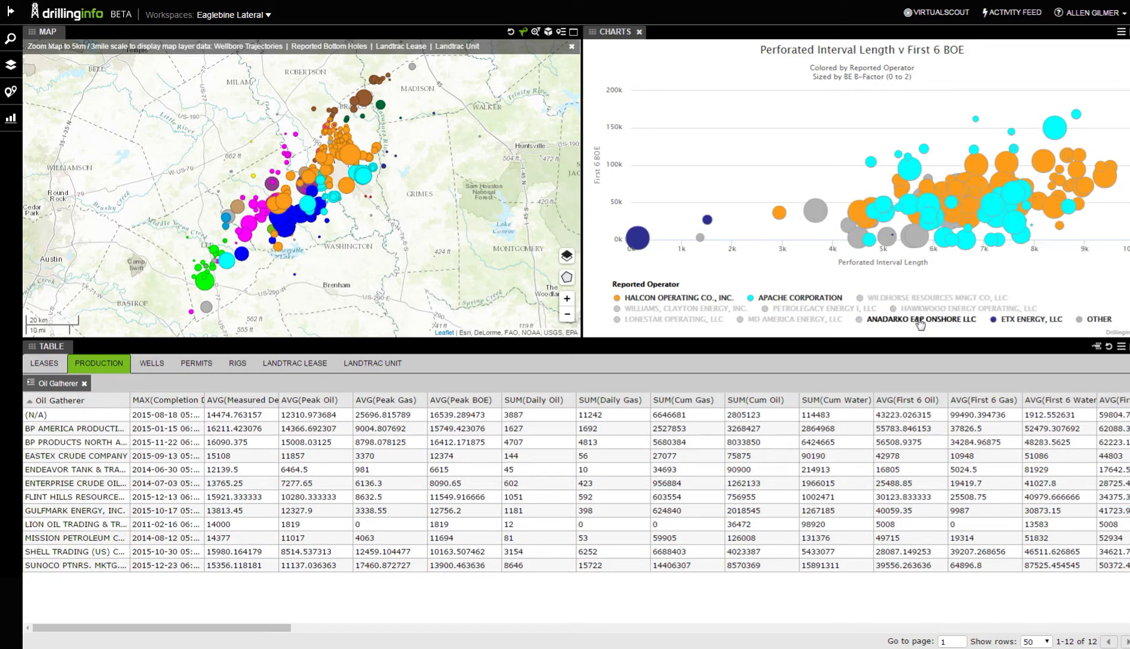
pyautogui.click(995, 322)
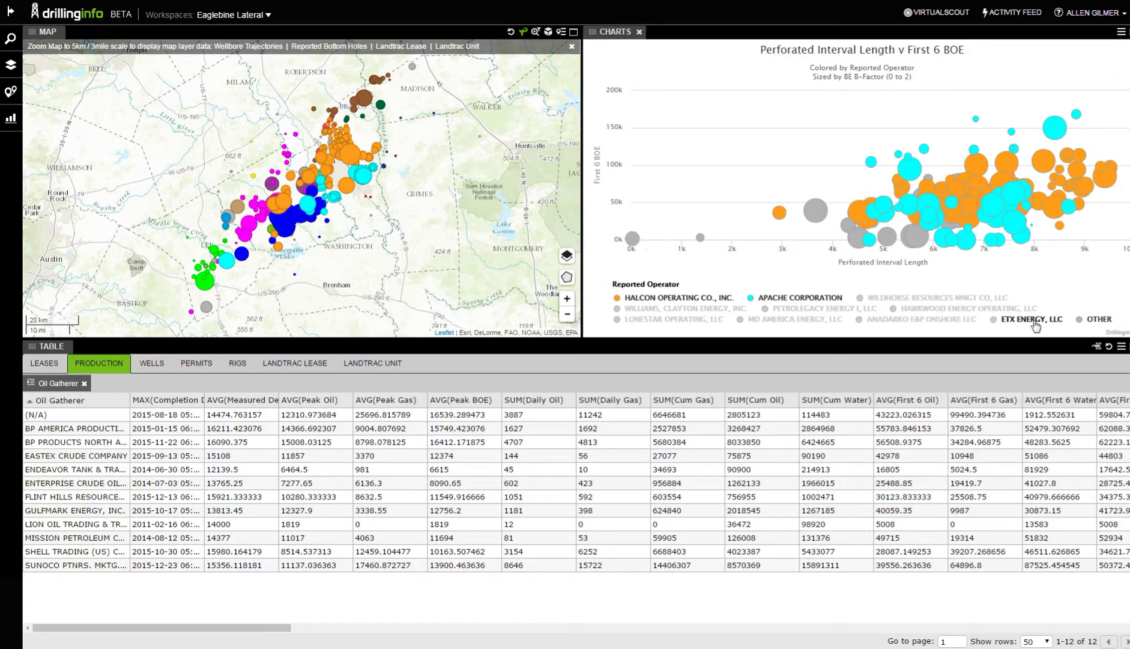
pyautogui.click(1080, 320)
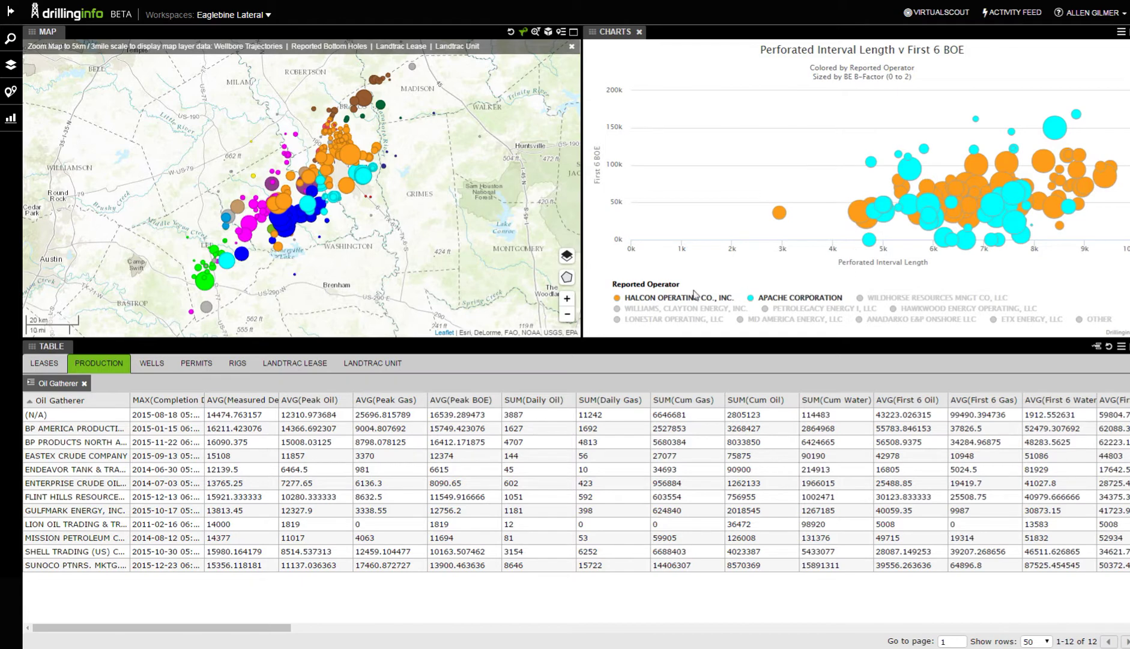
pyautogui.click(804, 298)
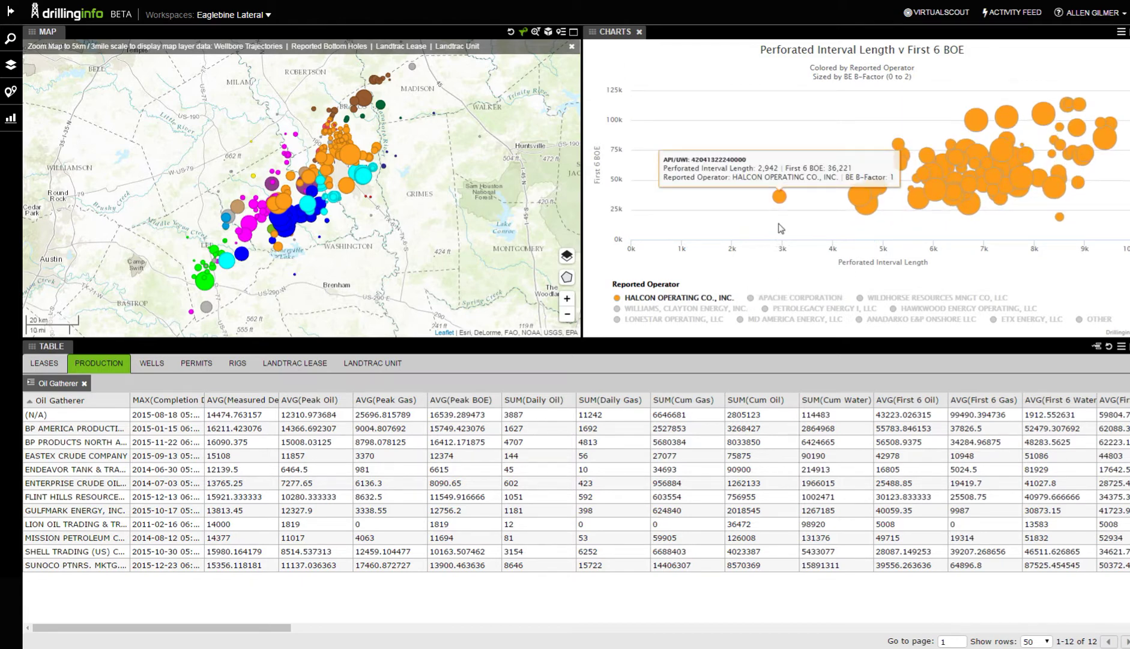
# Step: Swap the scatter to show only APACHE CORPORATION wells, hiding Halcon
pyautogui.moveTo(864, 215)
pyautogui.moveTo(1126, 116)
pyautogui.moveTo(1029, 144)
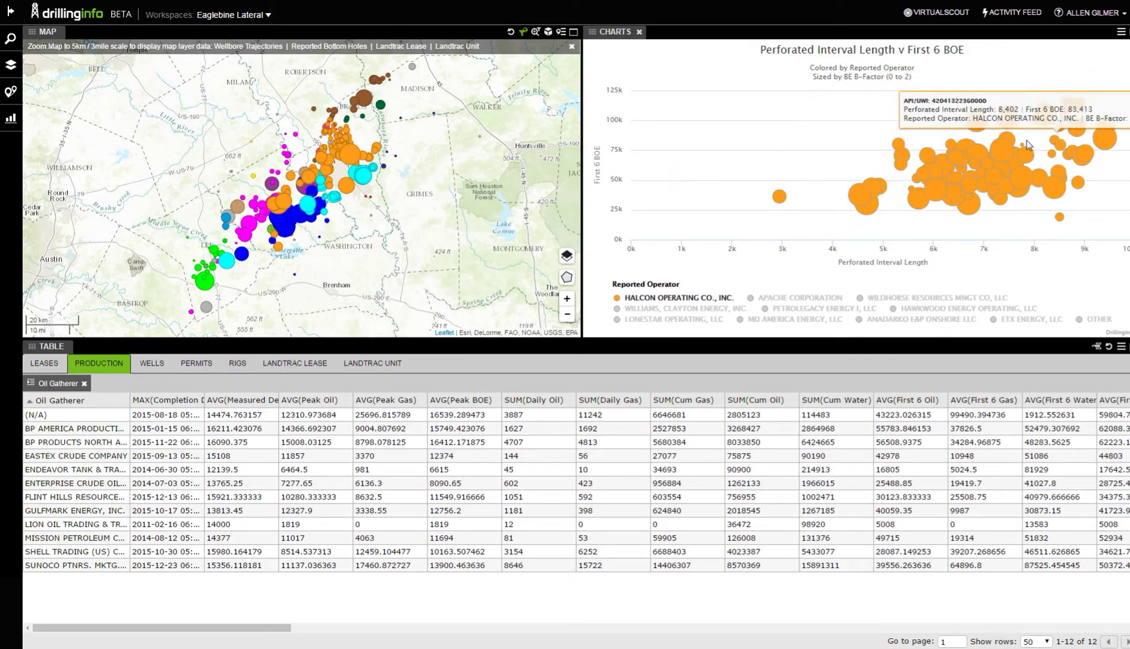
pyautogui.click(641, 300)
pyautogui.click(754, 299)
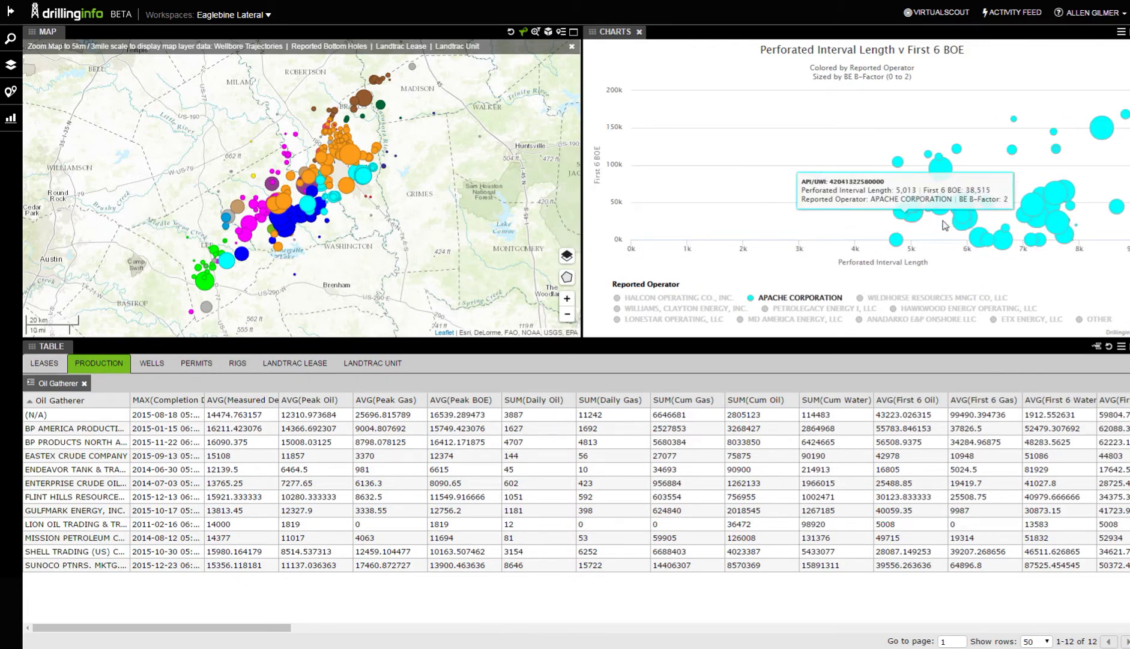
pyautogui.moveTo(1126, 114)
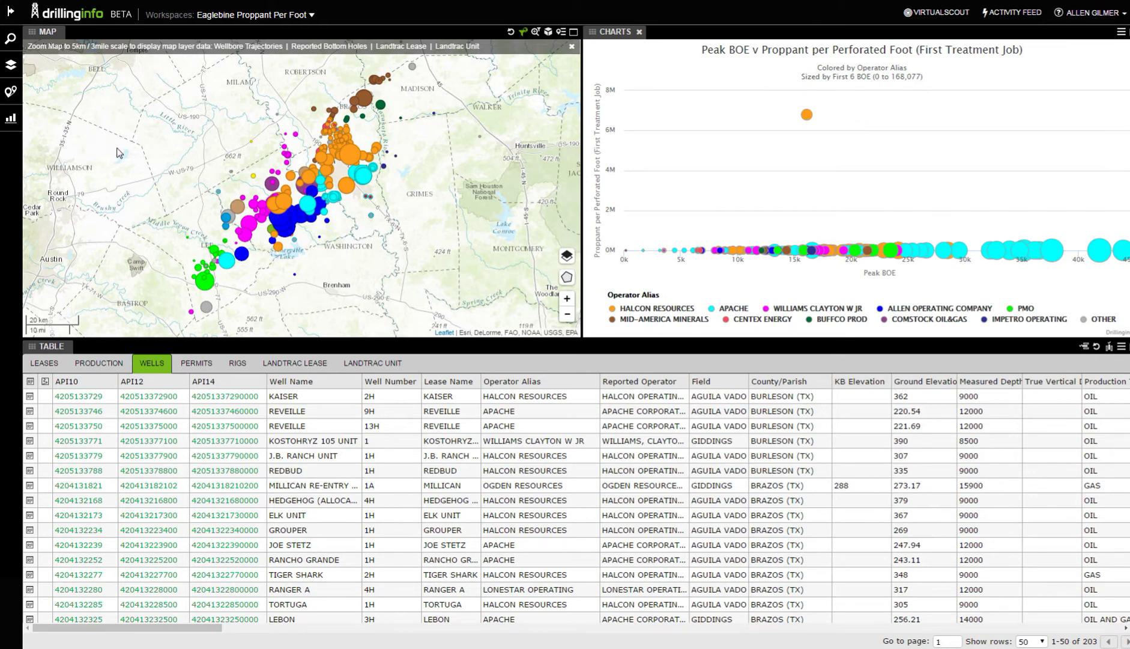
pyautogui.click(10, 43)
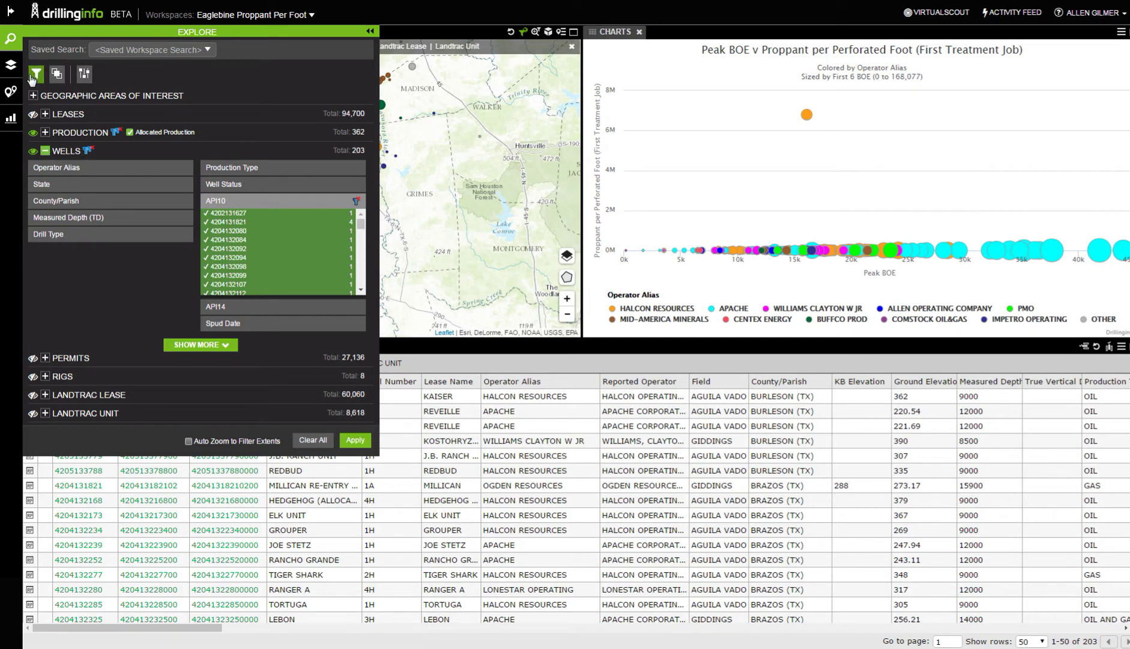
pyautogui.click(13, 43)
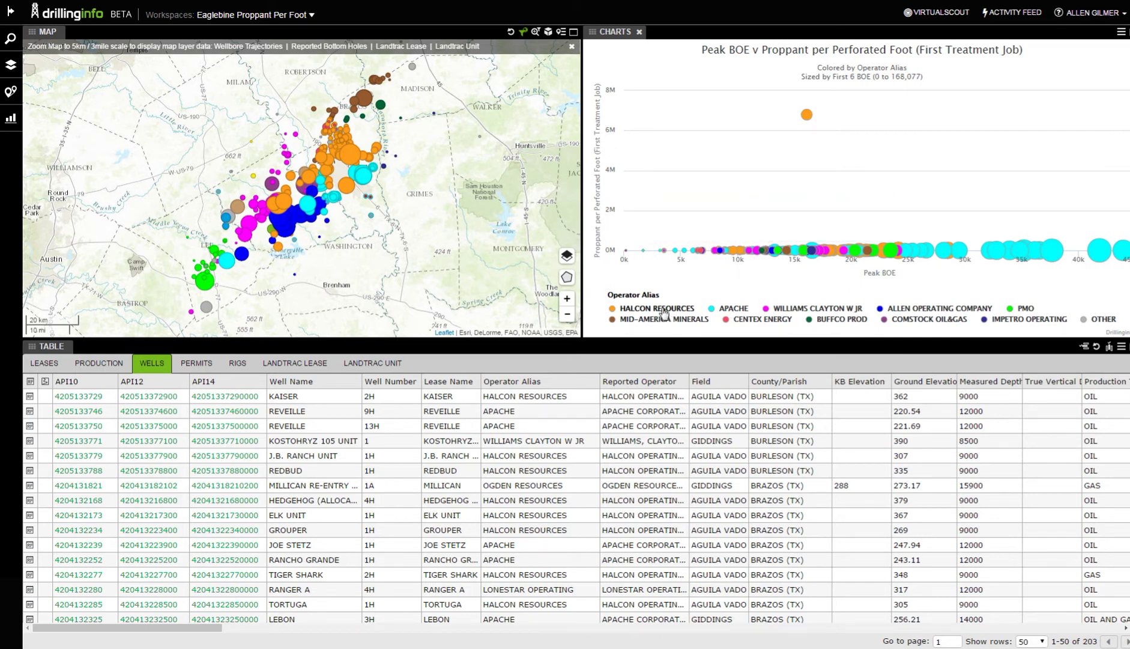
pyautogui.moveTo(810, 116)
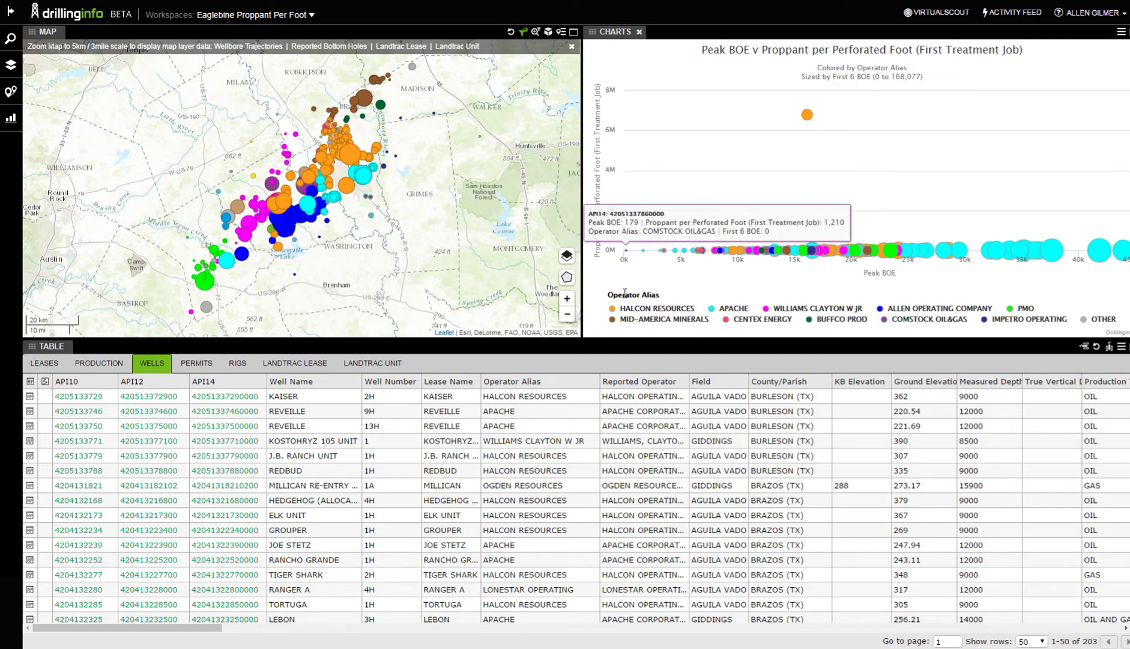
# Step: Toggle off HALCON RESOURCES, COMSTOCK OIL&GAS, BUFFCO PROD and MID-AMERICA MINERALS in the legend
pyautogui.click(614, 313)
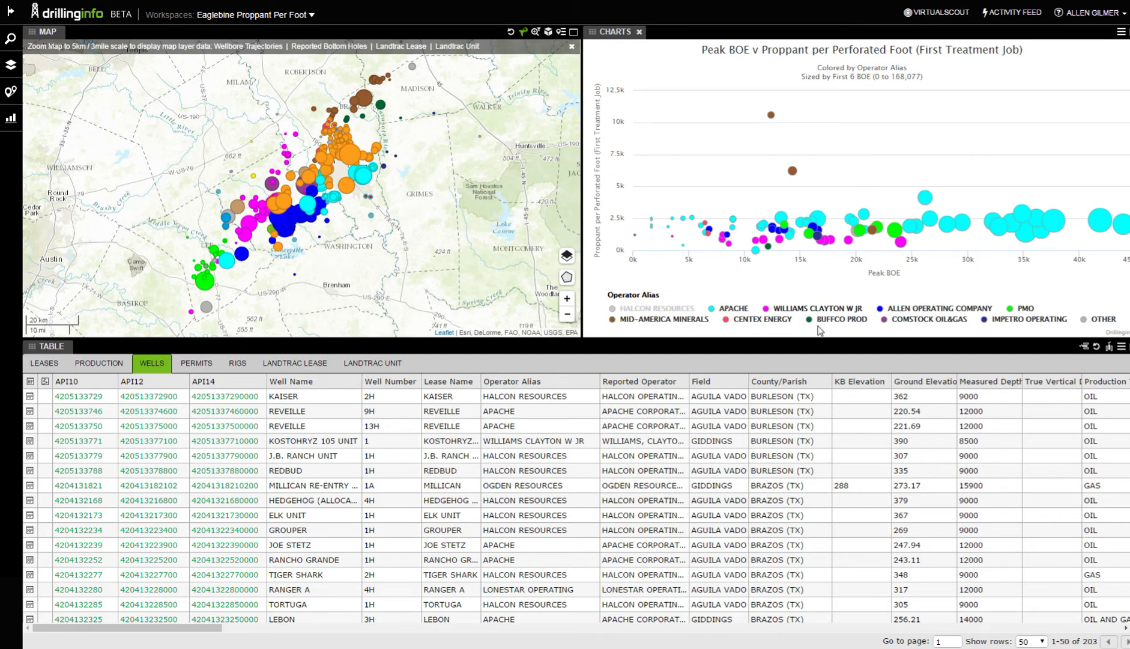
pyautogui.click(886, 321)
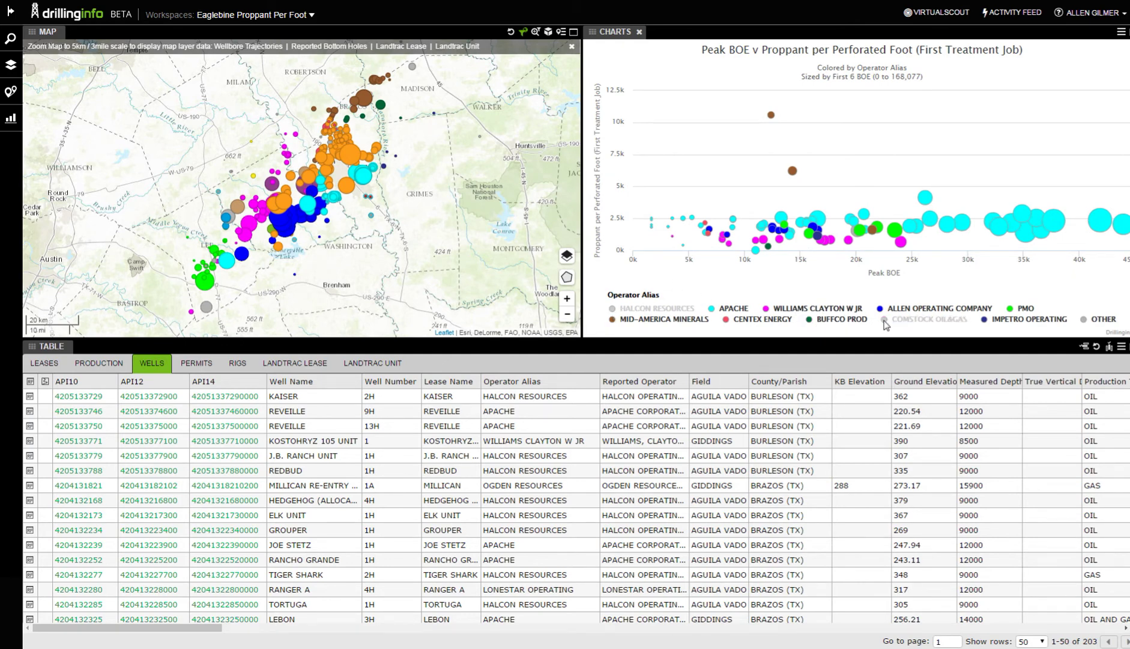
pyautogui.click(810, 323)
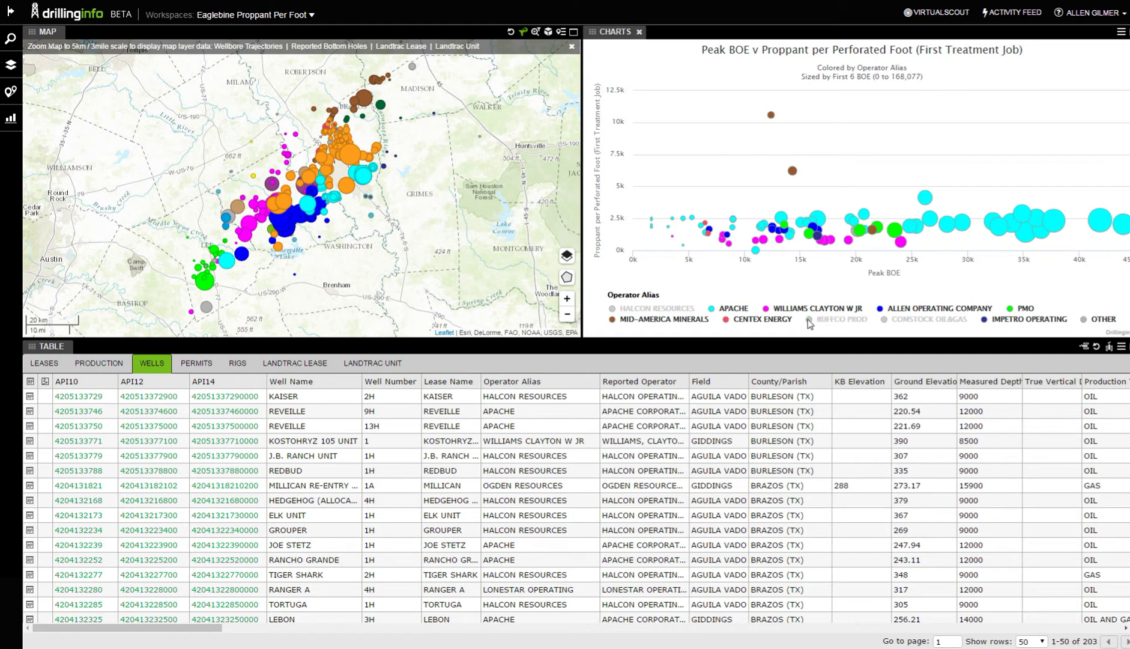
pyautogui.click(613, 321)
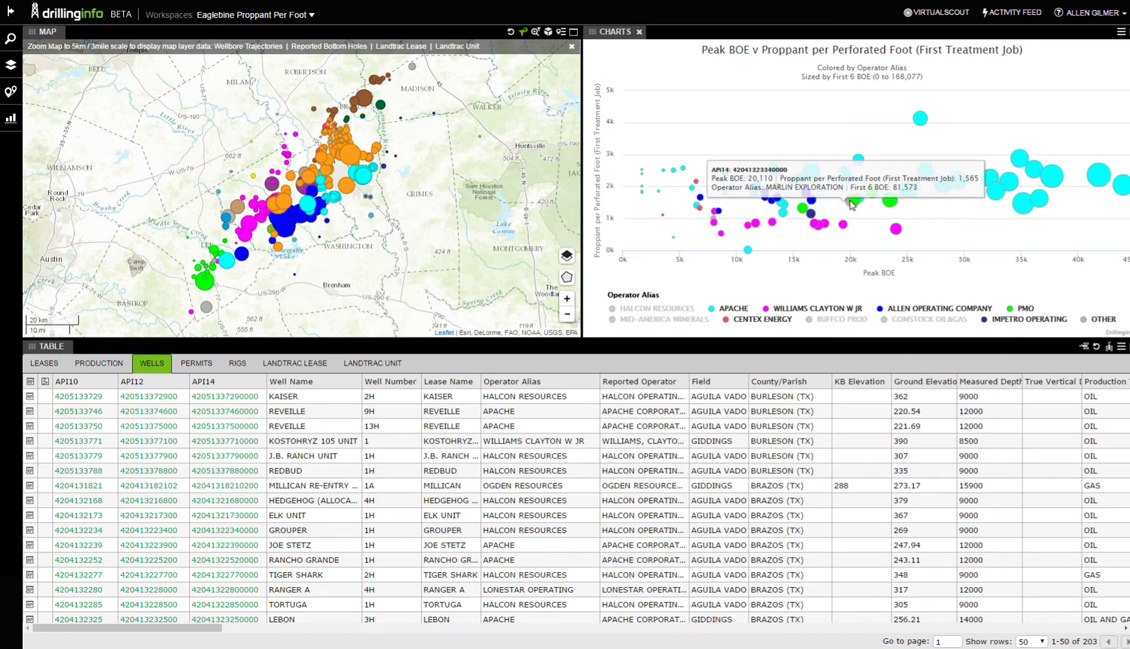